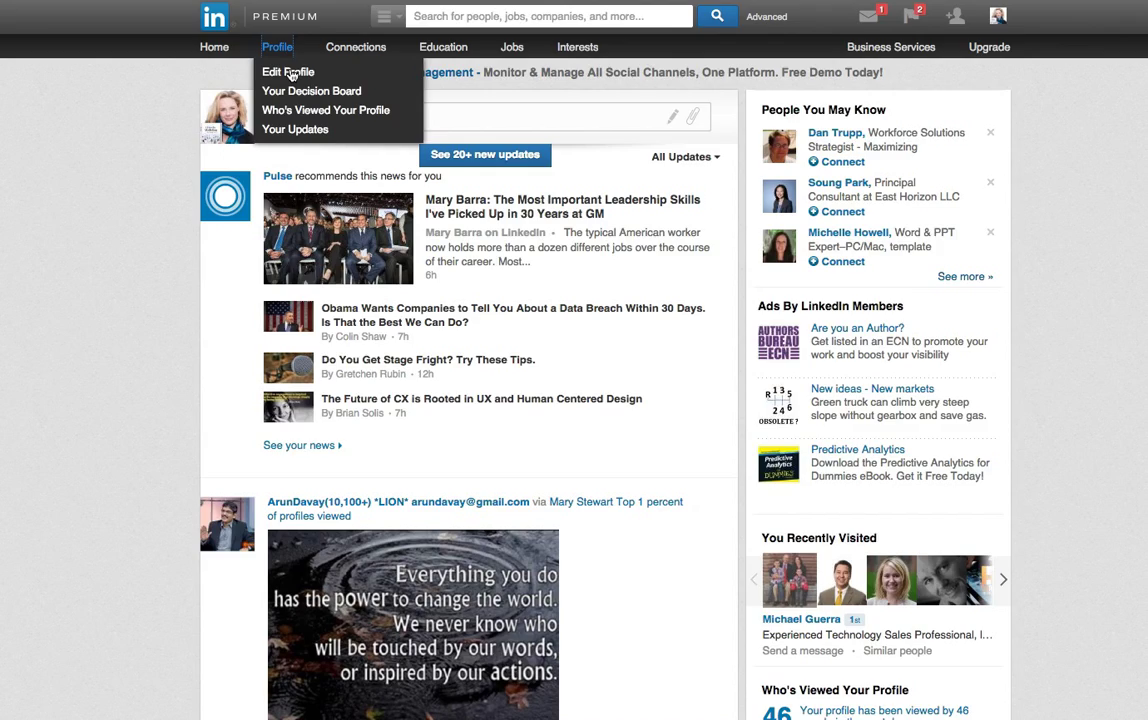
Open the profile for editing and go to its Summary section with the attached media
{"action": "left_click", "coordinate": [290, 72]}
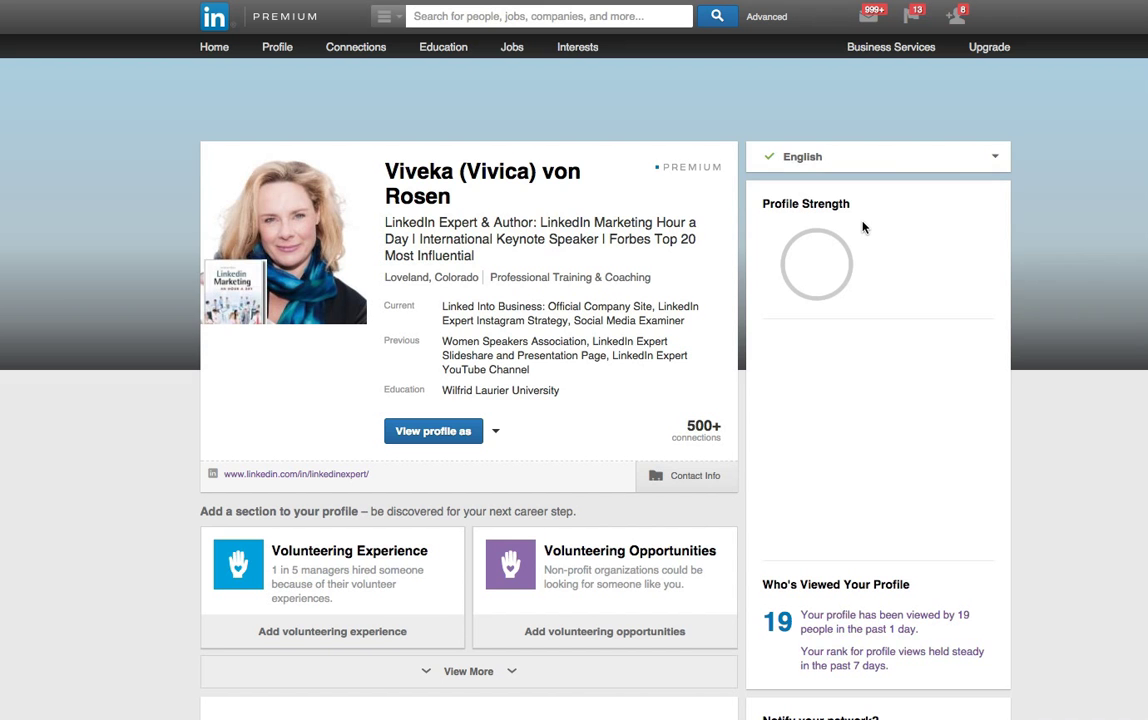
{"action": "scroll", "coordinate": [863, 228], "scroll_direction": "down", "scroll_amount": 3}
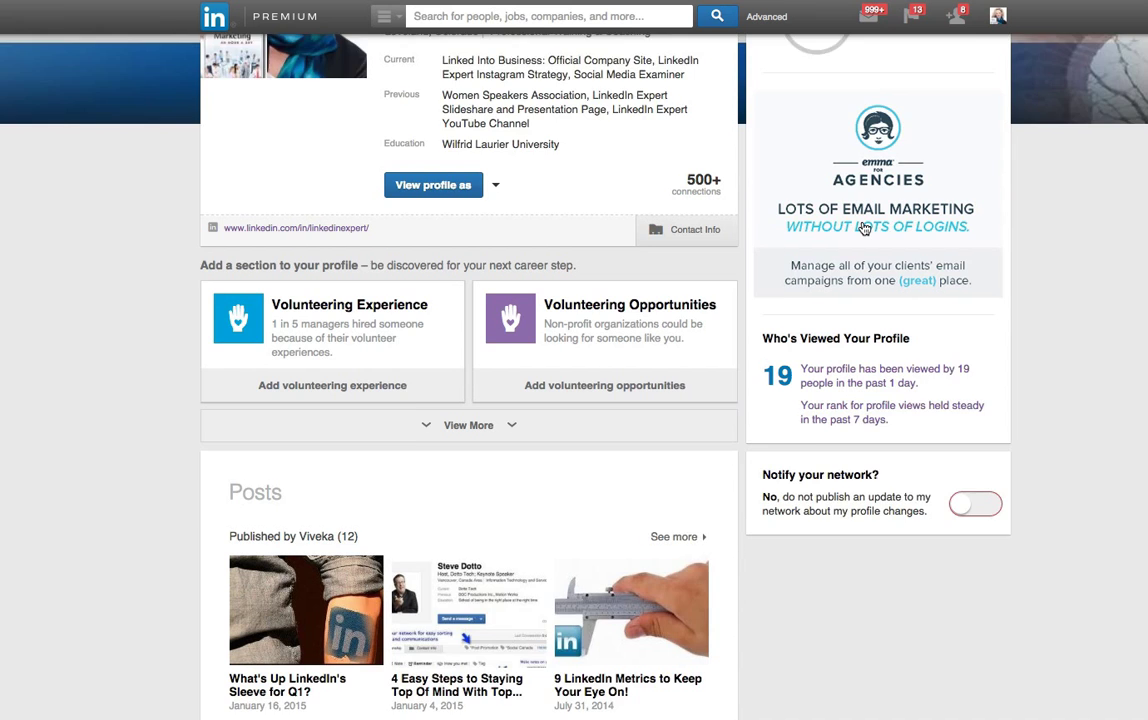
{"action": "scroll", "coordinate": [864, 229], "scroll_direction": "down", "scroll_amount": 2}
{"action": "scroll", "coordinate": [864, 229], "scroll_direction": "down", "scroll_amount": 2}
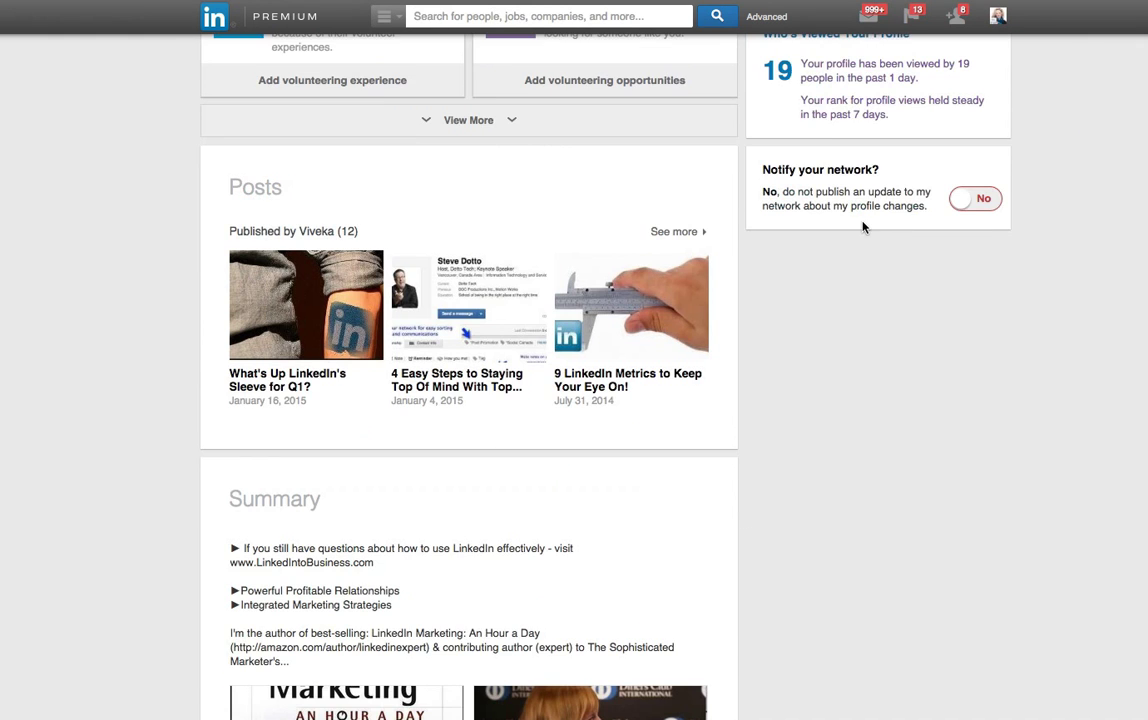
{"action": "scroll", "coordinate": [863, 228], "scroll_direction": "down", "scroll_amount": 8}
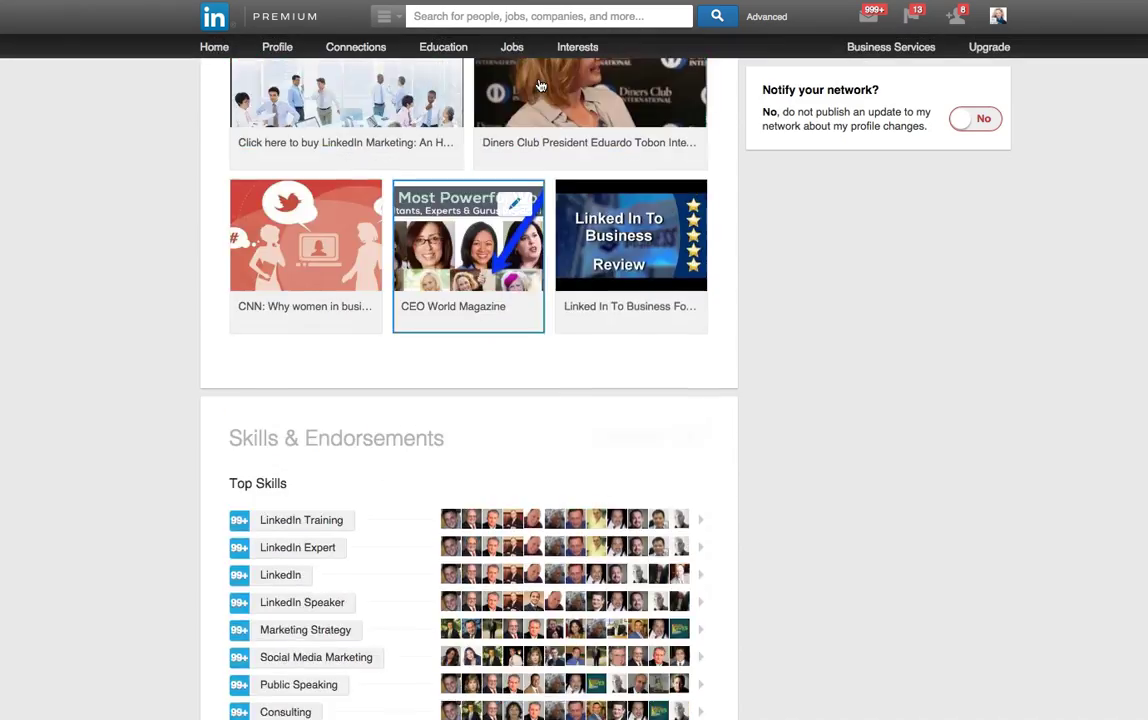
{"action": "scroll", "coordinate": [538, 84], "scroll_direction": "up", "scroll_amount": 3}
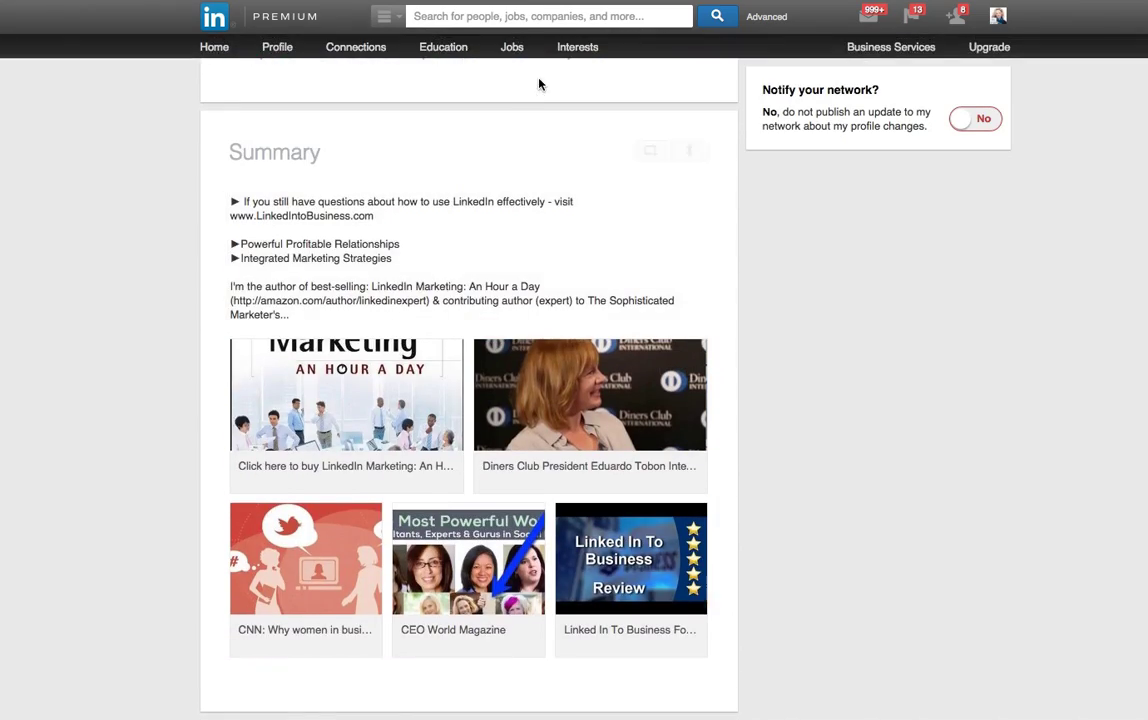
Look through the profile's Skills & Endorsements, Projects and Experience sections, including the media attached to the positions
{"action": "scroll", "coordinate": [538, 84], "scroll_direction": "down", "scroll_amount": 1}
{"action": "scroll", "coordinate": [619, 145], "scroll_direction": "down", "scroll_amount": 20}
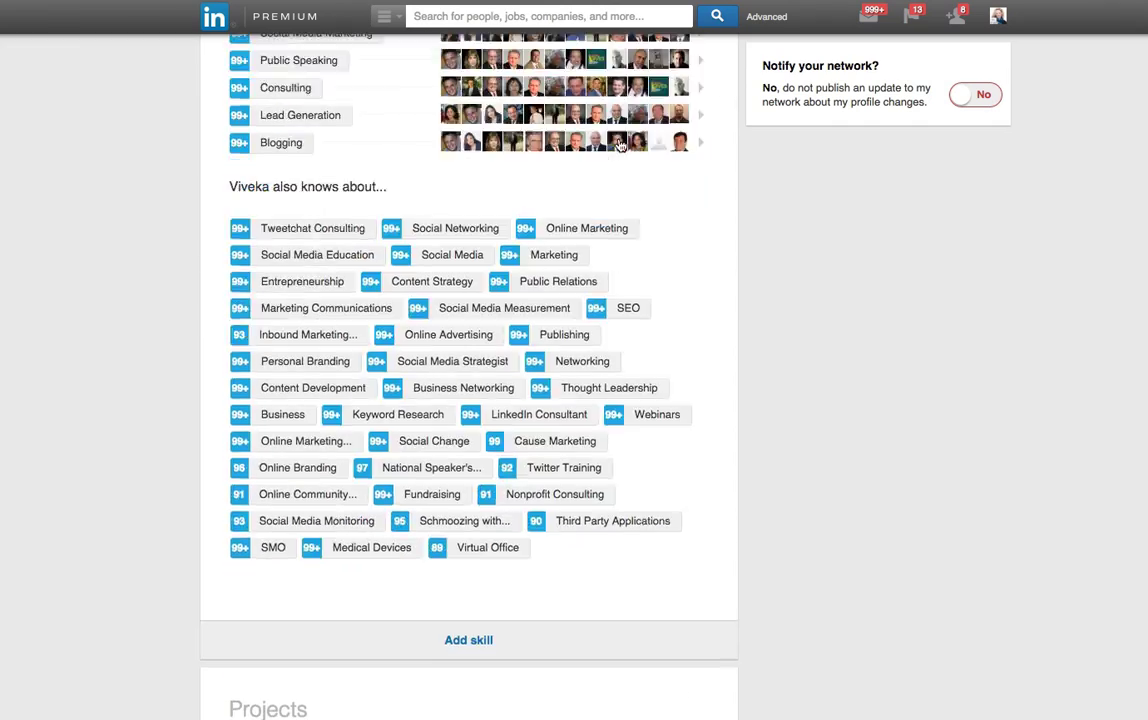
{"action": "scroll", "coordinate": [619, 142], "scroll_direction": "down", "scroll_amount": 15}
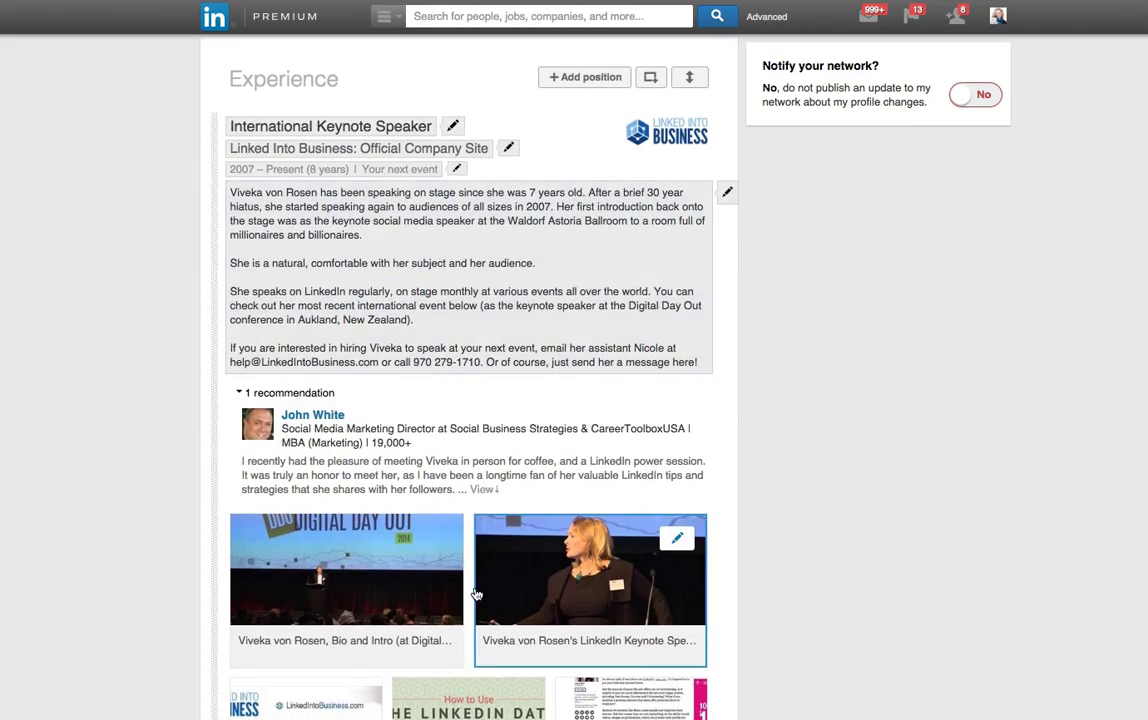
{"action": "scroll", "coordinate": [476, 595], "scroll_direction": "down", "scroll_amount": 15}
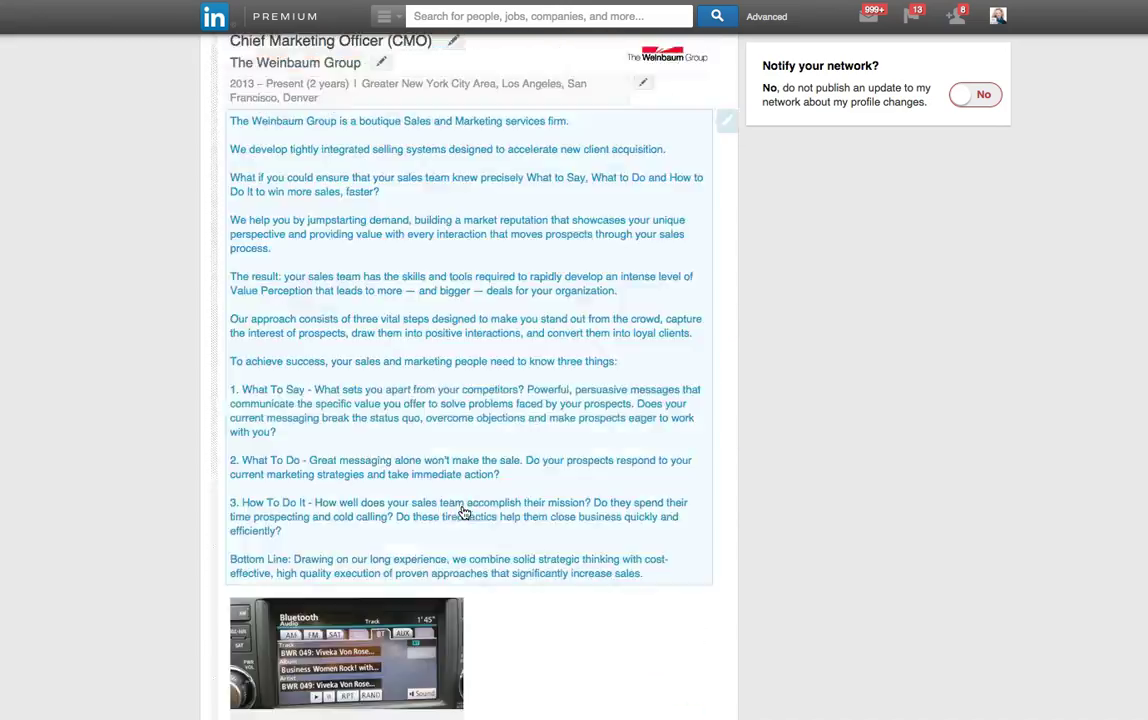
{"action": "scroll", "coordinate": [463, 513], "scroll_direction": "down", "scroll_amount": 10}
{"action": "scroll", "coordinate": [463, 513], "scroll_direction": "up", "scroll_amount": 15}
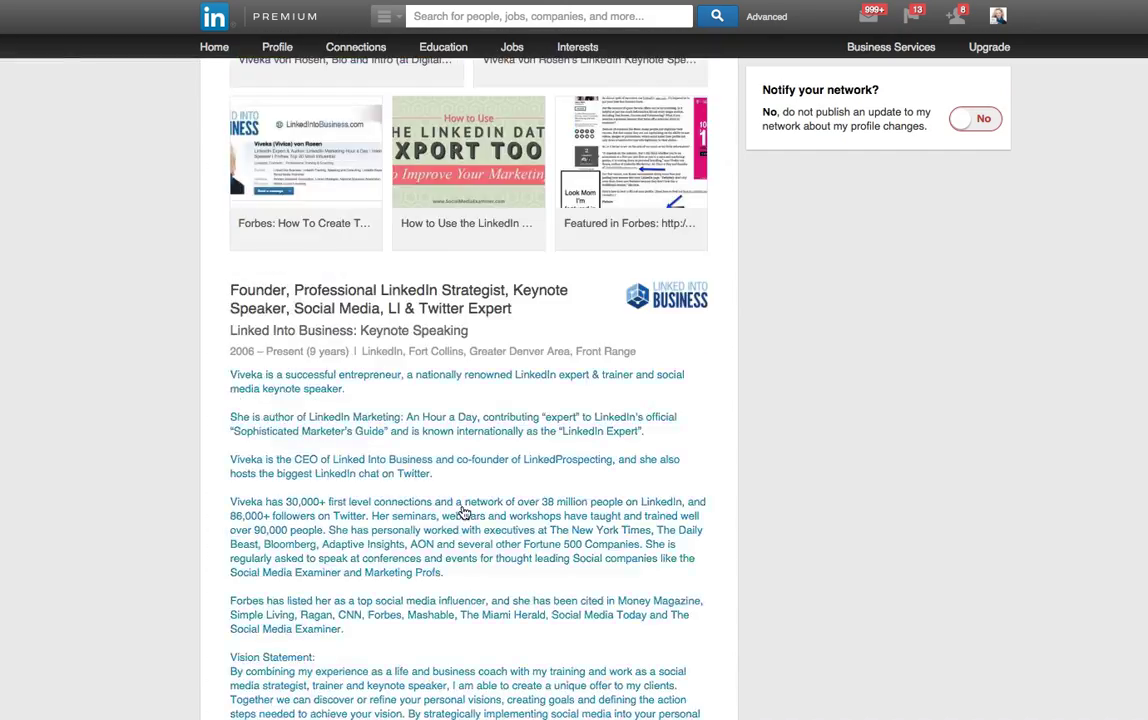
{"action": "scroll", "coordinate": [463, 513], "scroll_direction": "up", "scroll_amount": 10}
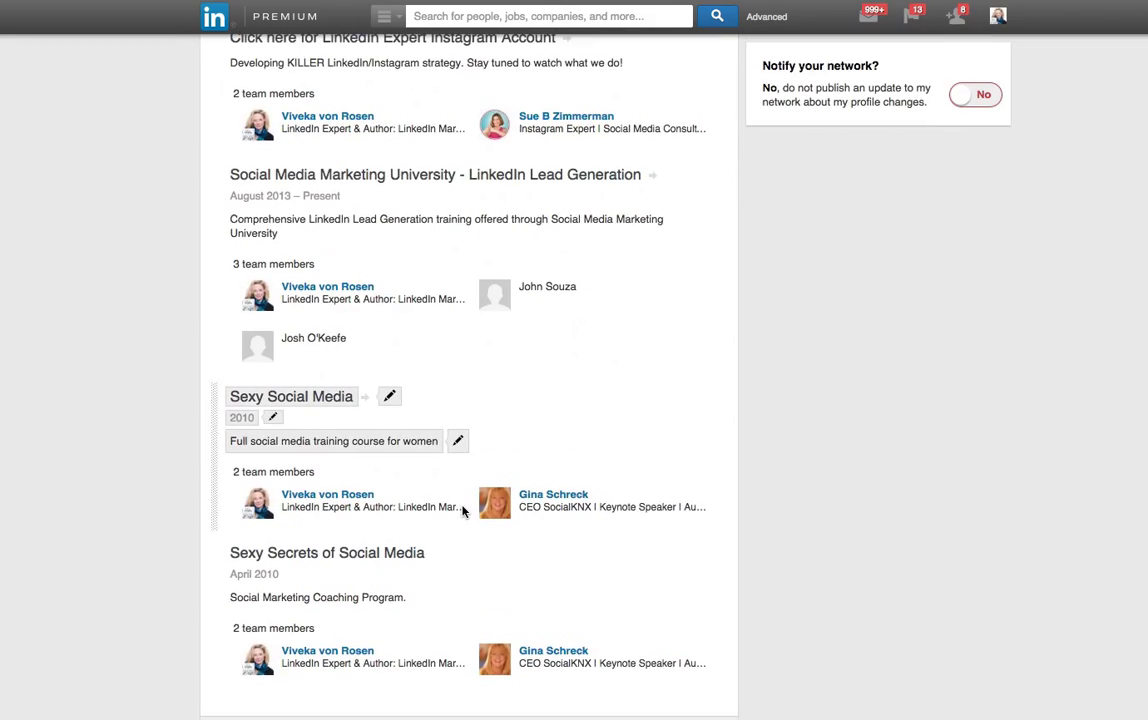
{"action": "scroll", "coordinate": [464, 297], "scroll_direction": "up", "scroll_amount": 10}
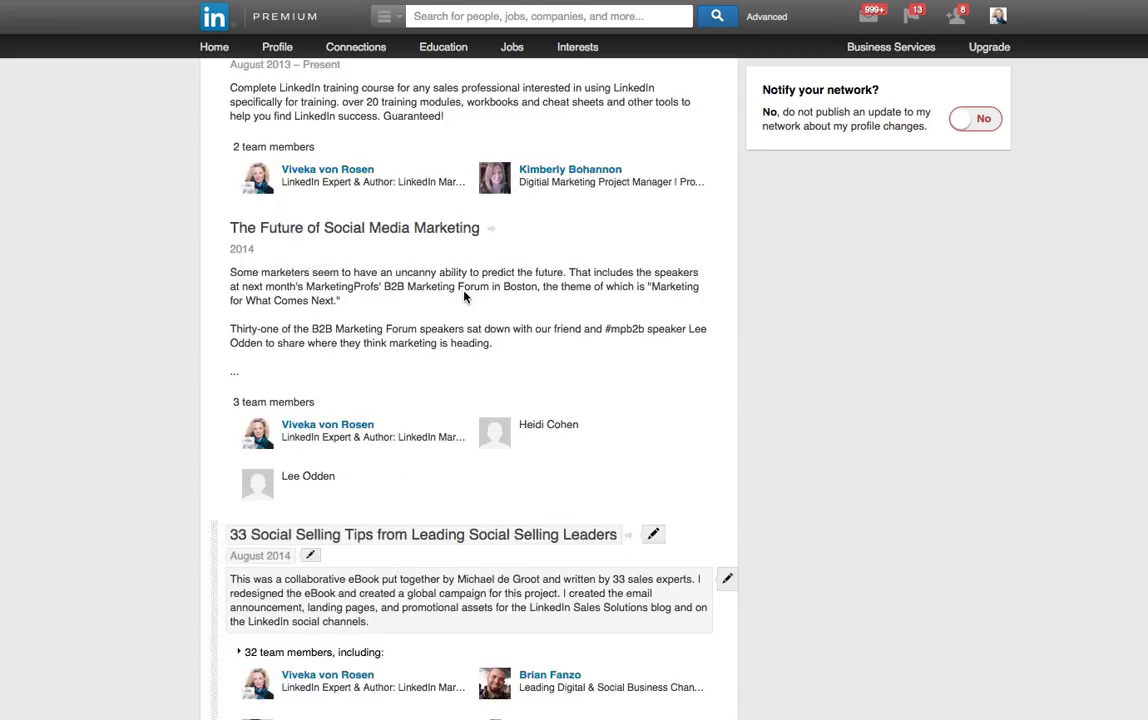
{"action": "scroll", "coordinate": [464, 297], "scroll_direction": "up", "scroll_amount": 4}
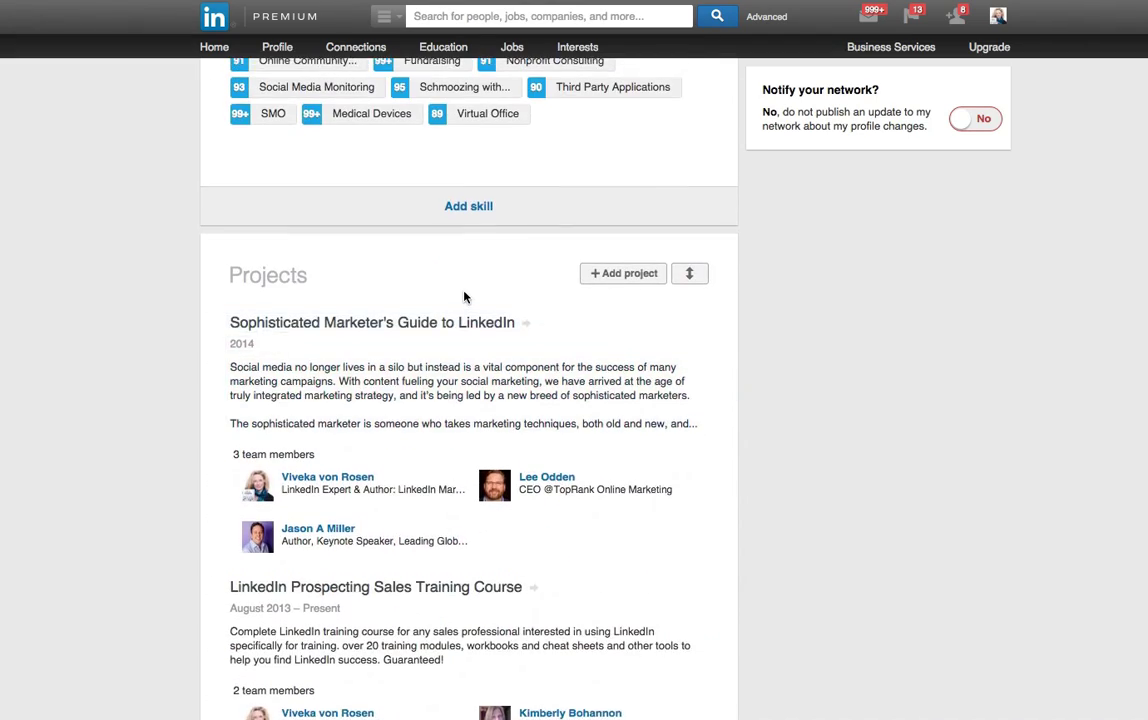
{"action": "scroll", "coordinate": [464, 297], "scroll_direction": "up", "scroll_amount": 12}
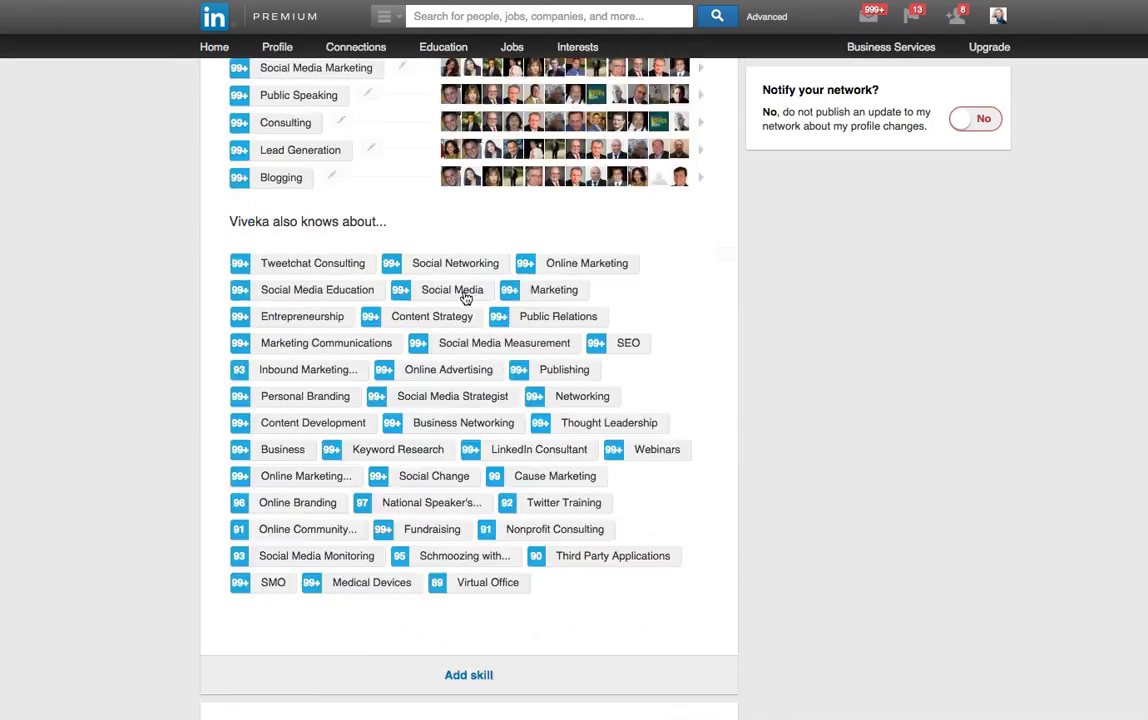
{"action": "scroll", "coordinate": [464, 297], "scroll_direction": "up", "scroll_amount": 1}
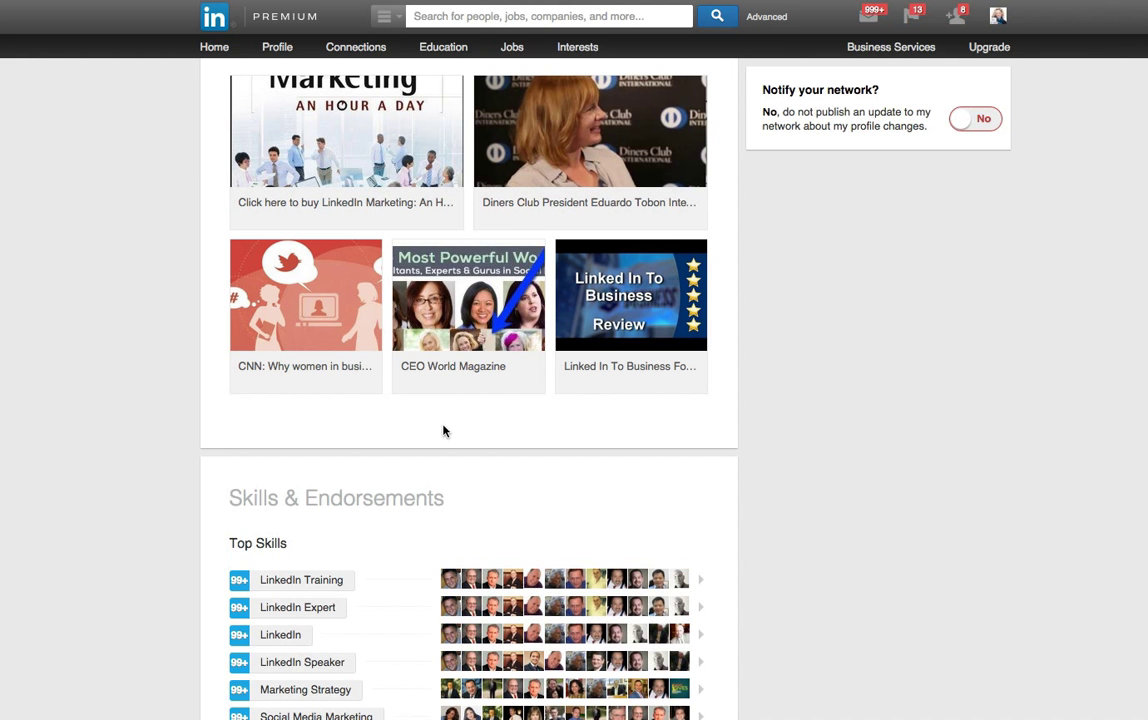
View the link and file-upload options for adding media to the Summary, and cancel without adding anything
{"action": "scroll", "coordinate": [444, 431], "scroll_direction": "up", "scroll_amount": 5}
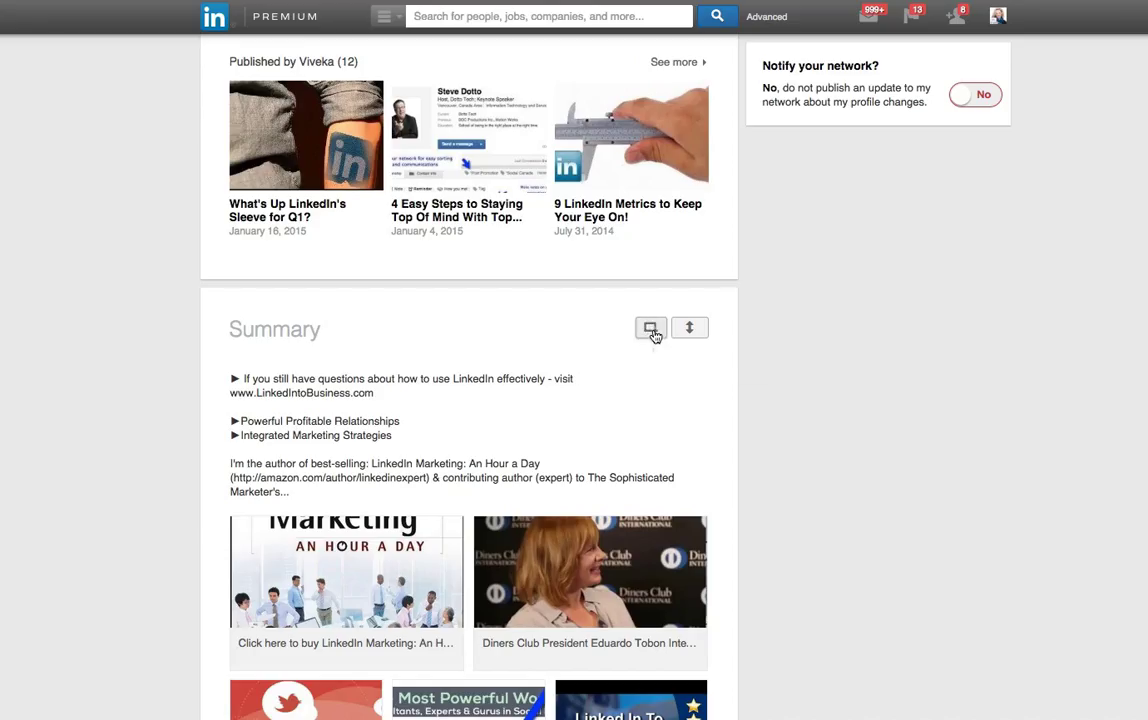
{"action": "left_click", "coordinate": [651, 330]}
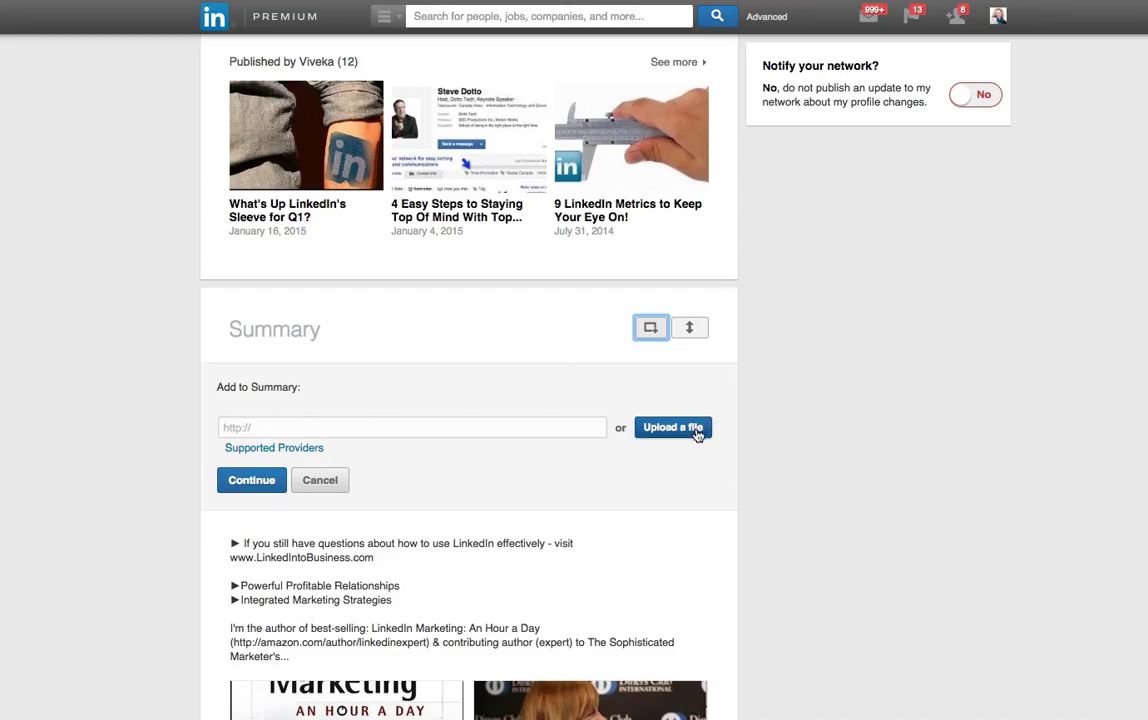
{"action": "left_click", "coordinate": [320, 481]}
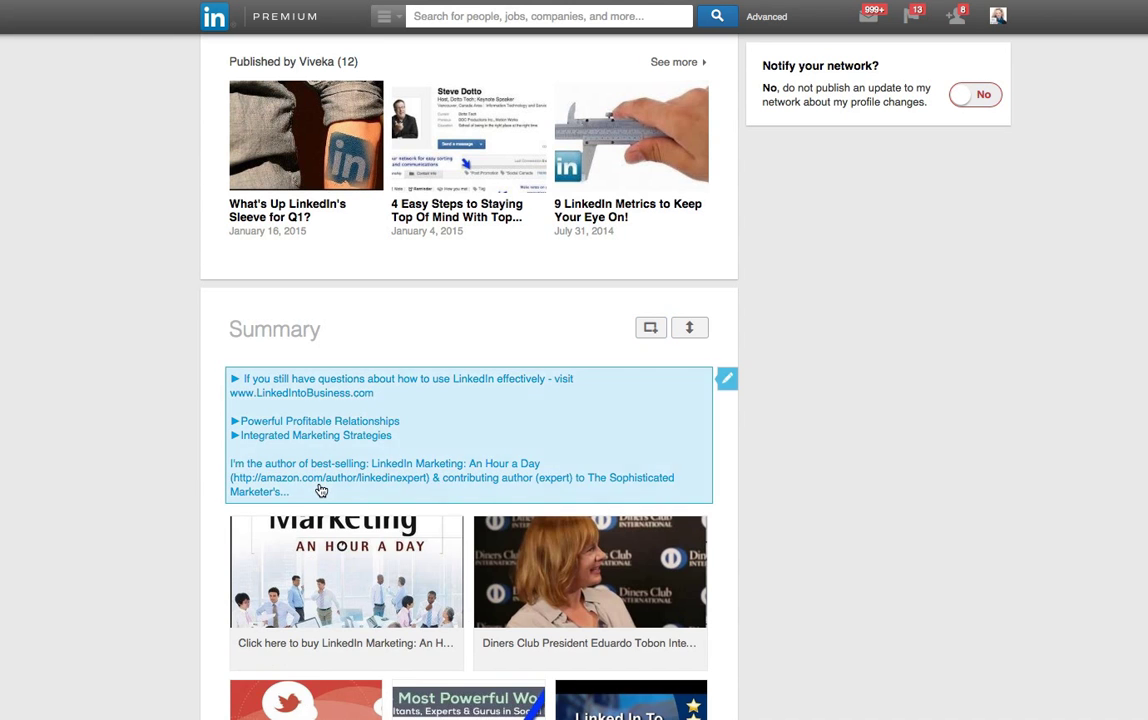
Add "Video: " in front of the title of the Diners Club interview media in the Summary and save it
{"action": "scroll", "coordinate": [320, 490], "scroll_direction": "down", "scroll_amount": 1}
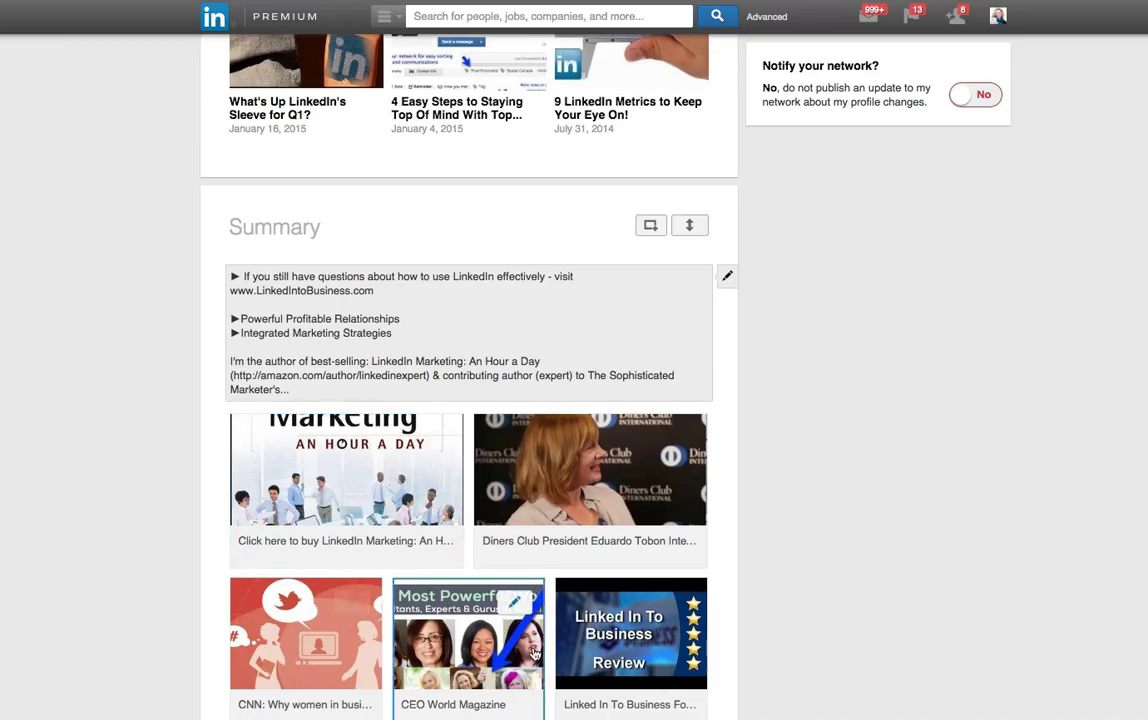
{"action": "scroll", "coordinate": [539, 652], "scroll_direction": "down", "scroll_amount": 1}
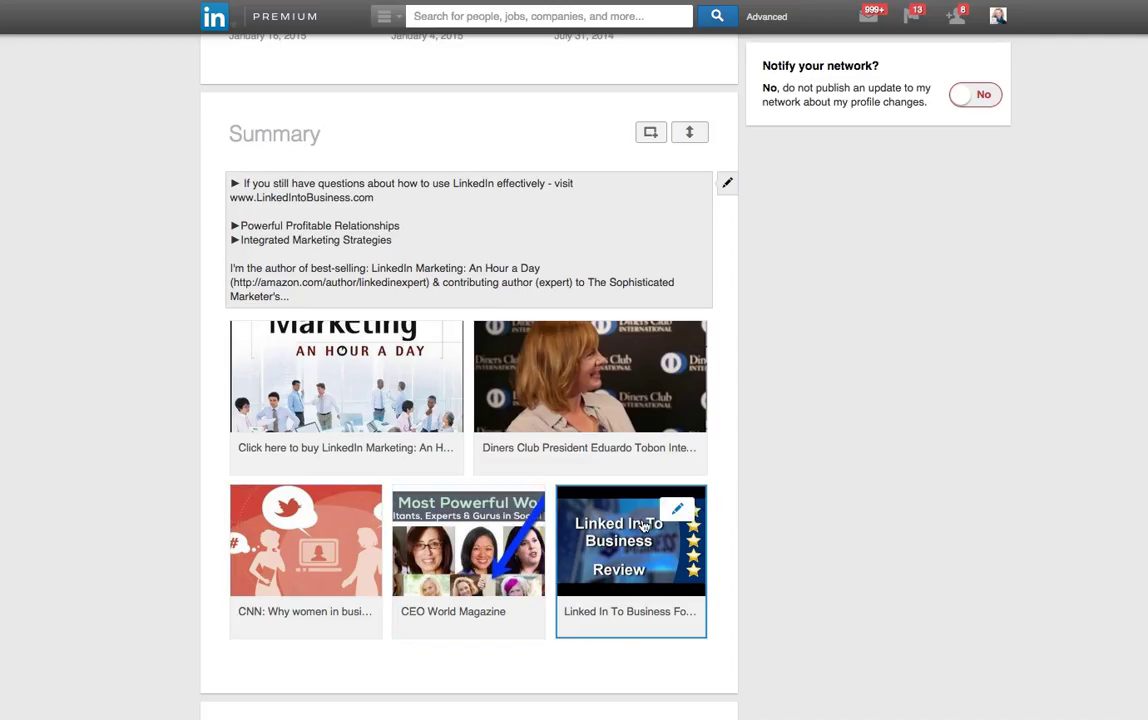
{"action": "left_click", "coordinate": [580, 396]}
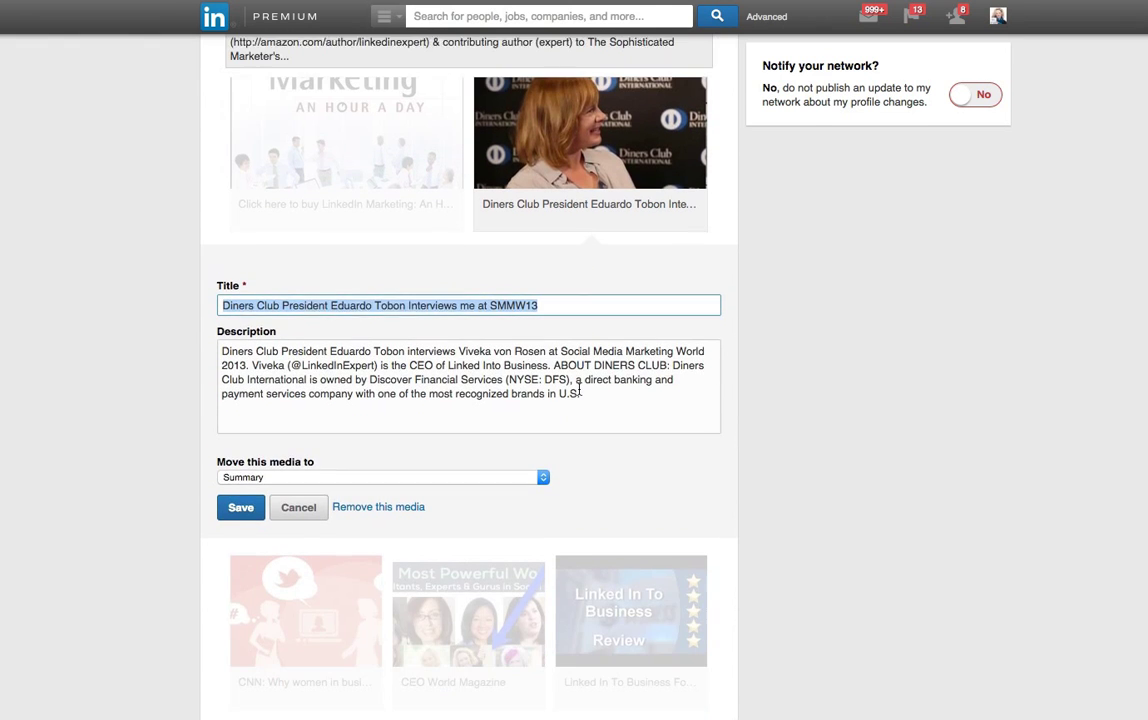
{"action": "scroll", "coordinate": [579, 390], "scroll_direction": "up", "scroll_amount": 3}
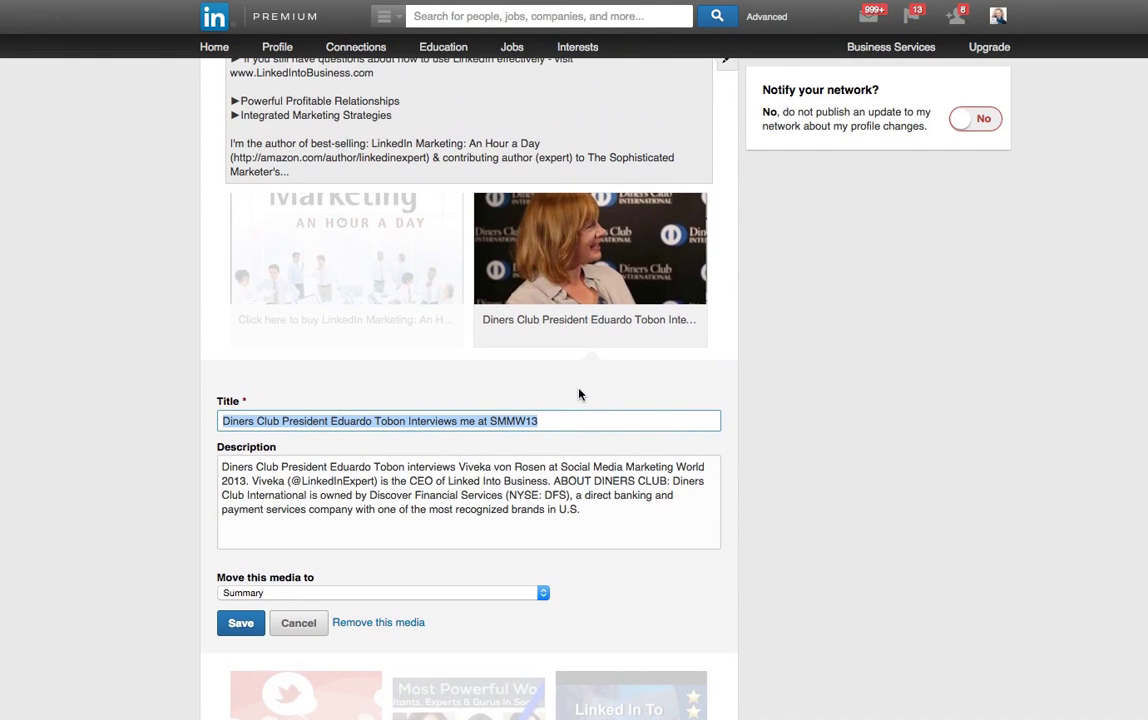
{"action": "left_click", "coordinate": [220, 421]}
{"action": "type", "text": "Video:"}
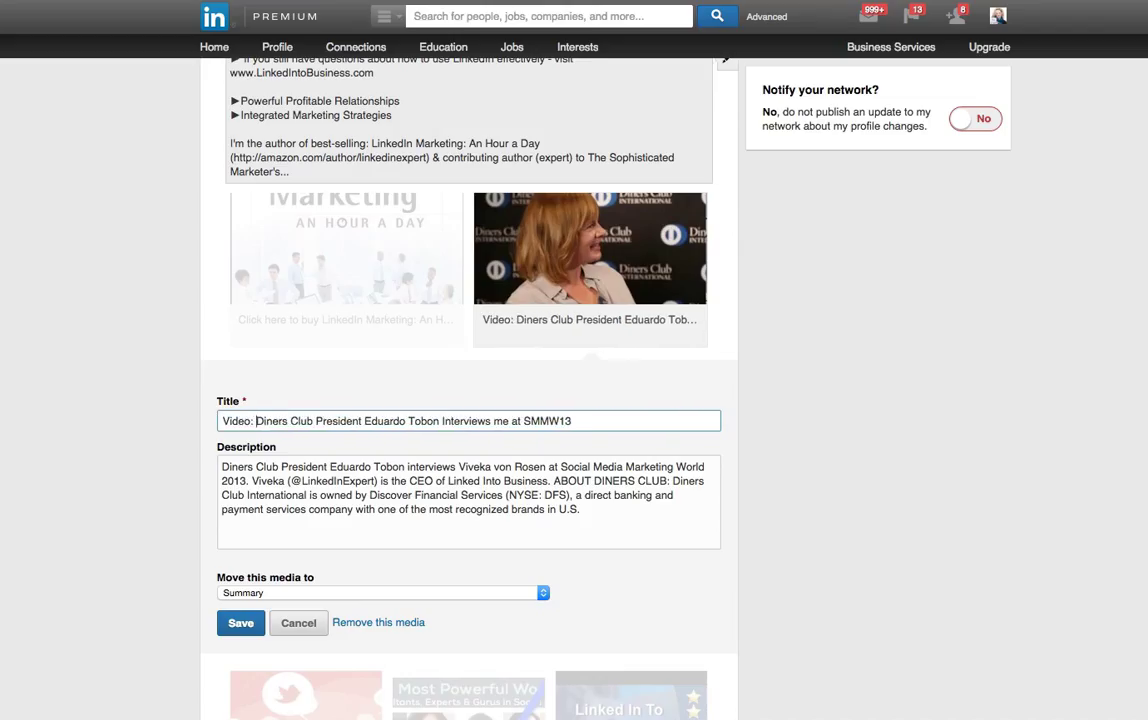
{"action": "left_click", "coordinate": [239, 624]}
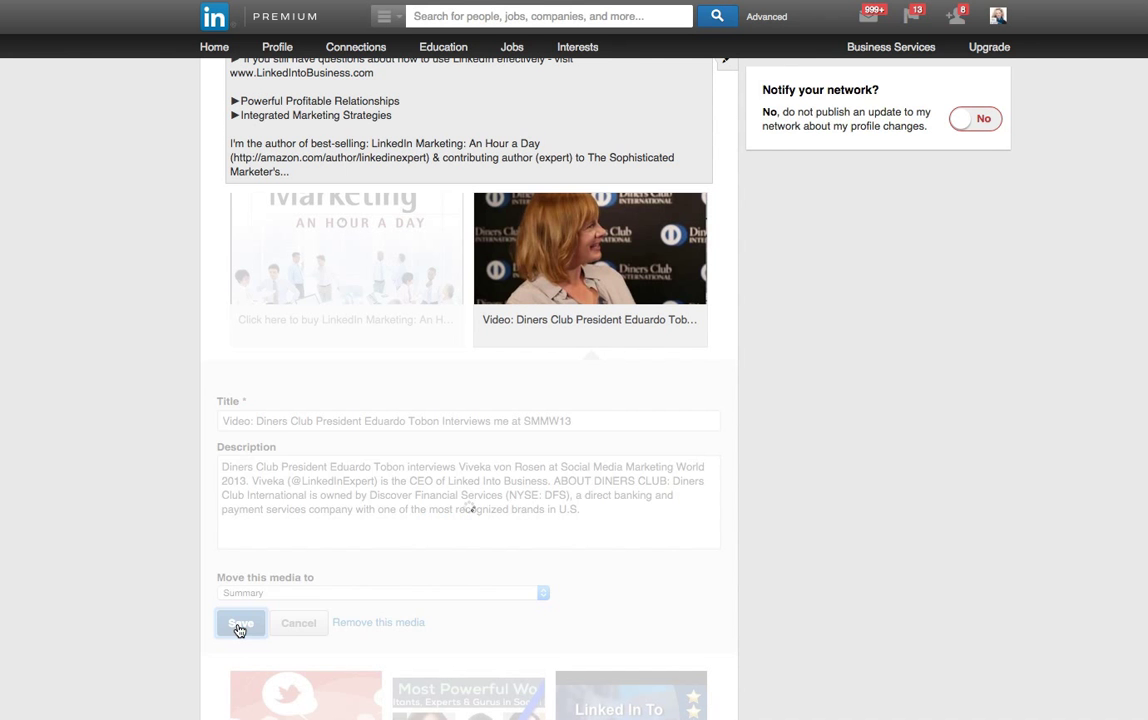
Examine the Projects and Experience entries and their media, down to the LinkedIn Expert Slideshare and Presentation Page position
{"action": "scroll", "coordinate": [367, 327], "scroll_direction": "down", "scroll_amount": 10}
{"action": "scroll", "coordinate": [367, 327], "scroll_direction": "down", "scroll_amount": 10}
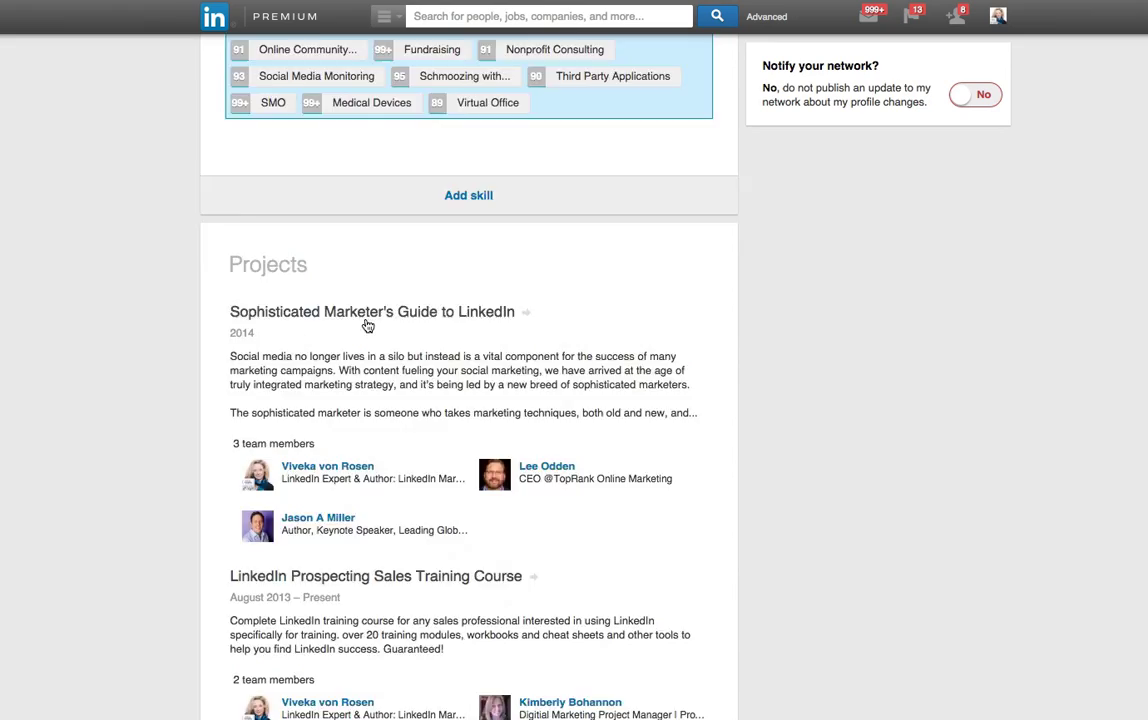
{"action": "scroll", "coordinate": [367, 327], "scroll_direction": "down", "scroll_amount": 10}
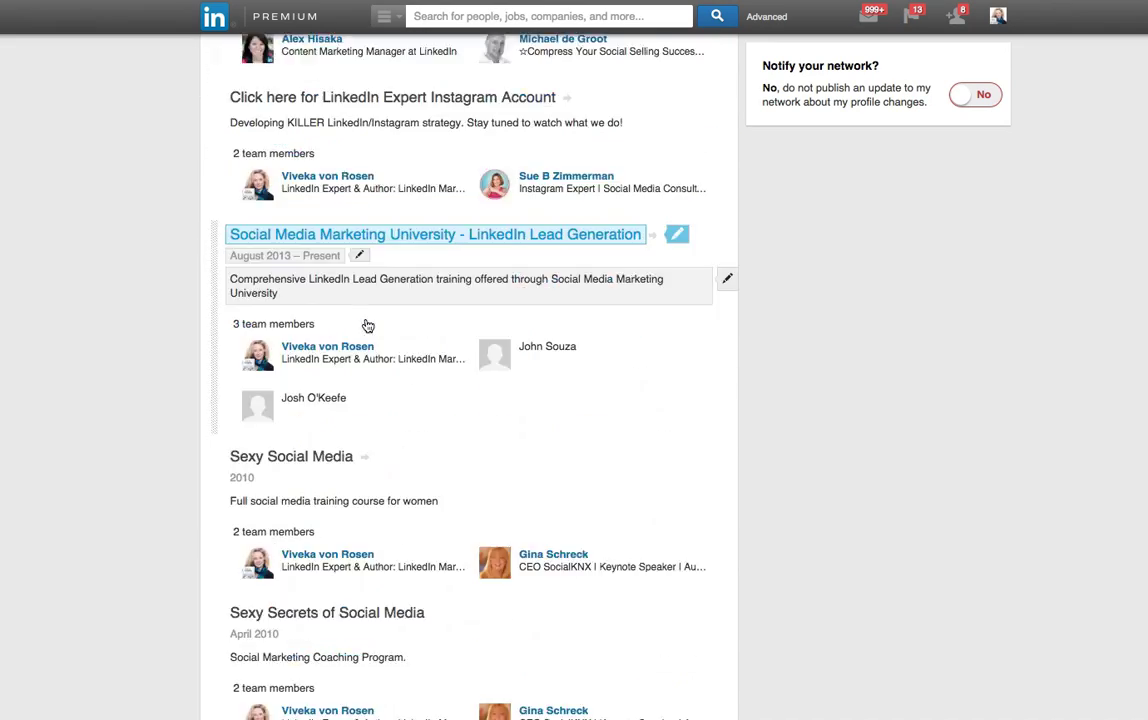
{"action": "scroll", "coordinate": [367, 325], "scroll_direction": "up", "scroll_amount": 2}
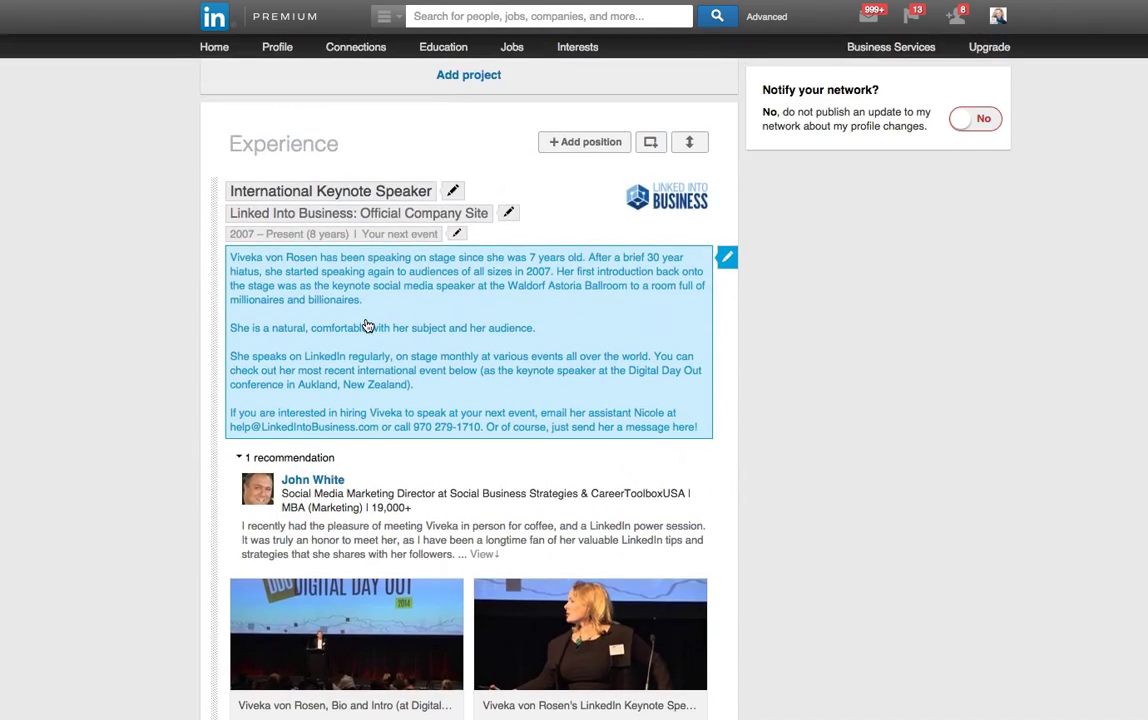
{"action": "scroll", "coordinate": [367, 327], "scroll_direction": "down", "scroll_amount": 10}
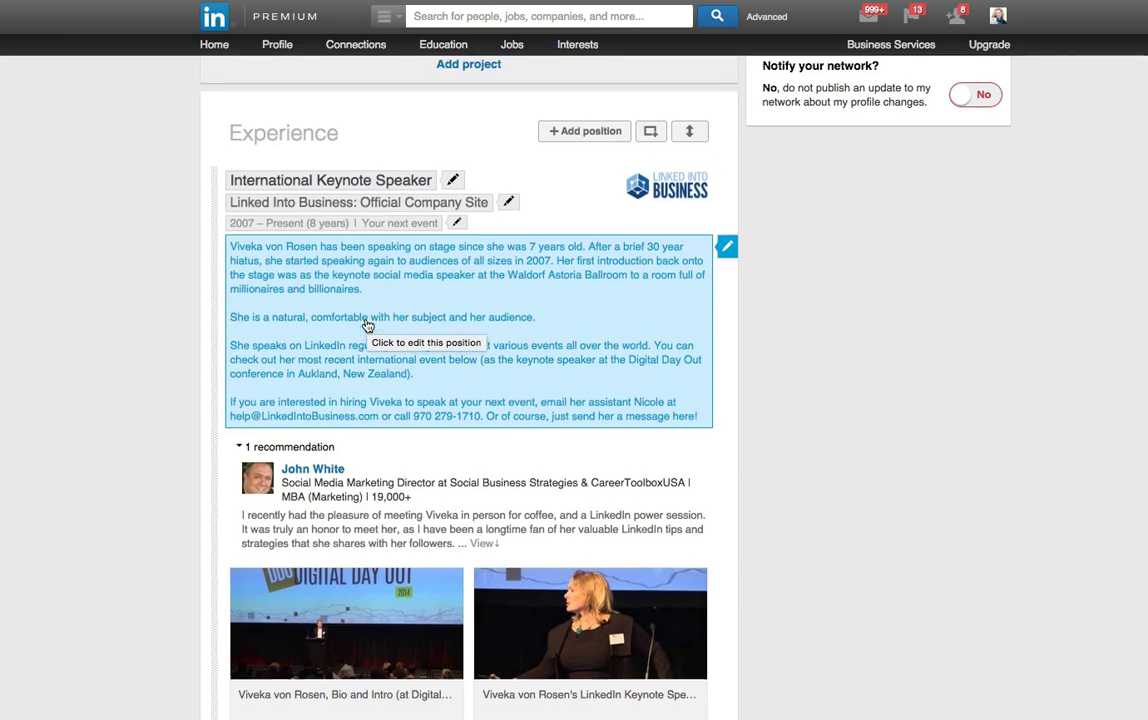
{"action": "scroll", "coordinate": [367, 327], "scroll_direction": "down", "scroll_amount": 6}
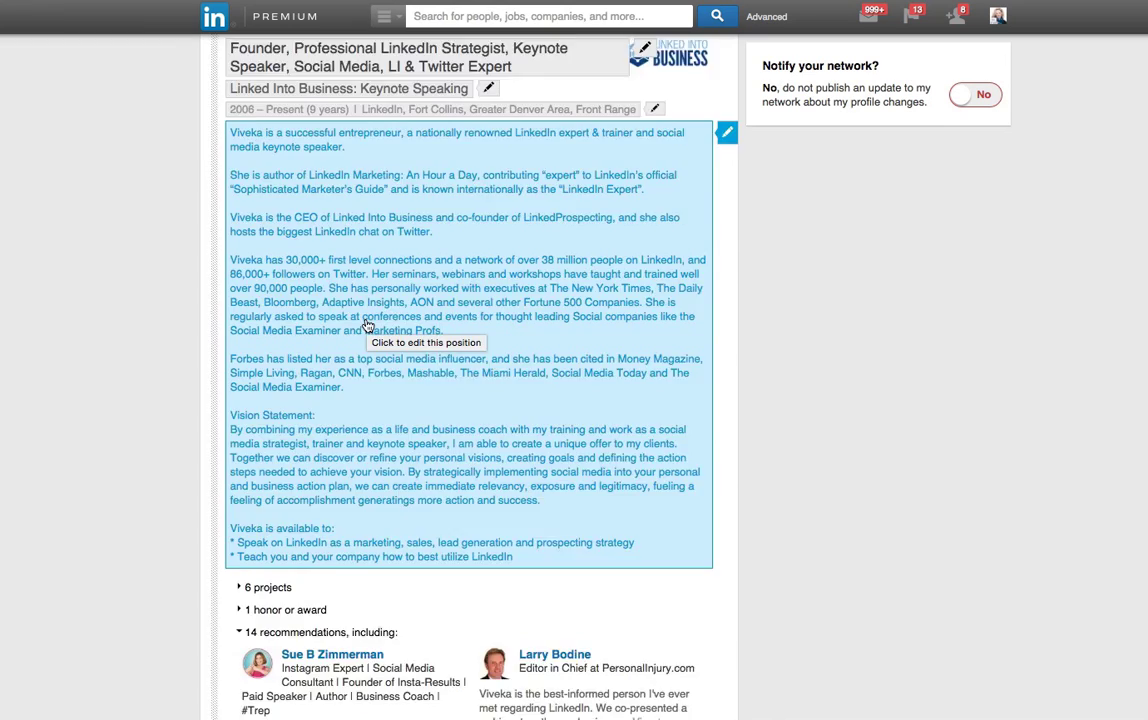
{"action": "scroll", "coordinate": [367, 325], "scroll_direction": "down", "scroll_amount": 8}
{"action": "scroll", "coordinate": [367, 325], "scroll_direction": "down", "scroll_amount": 20}
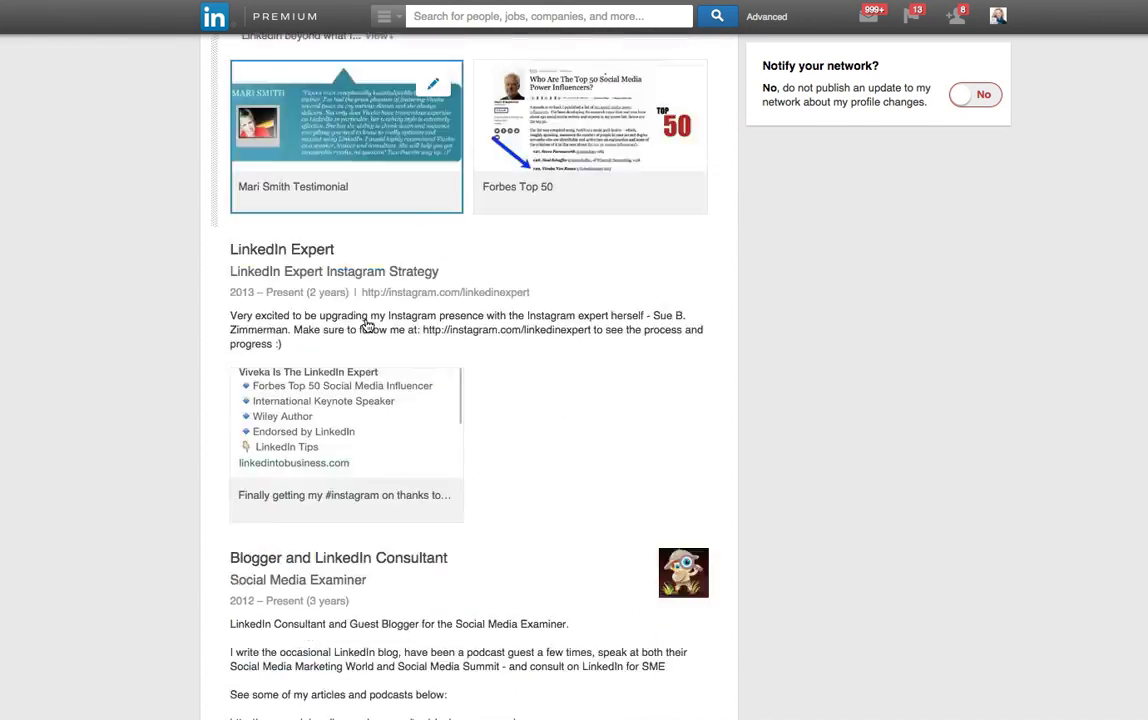
{"action": "scroll", "coordinate": [367, 325], "scroll_direction": "up", "scroll_amount": 7}
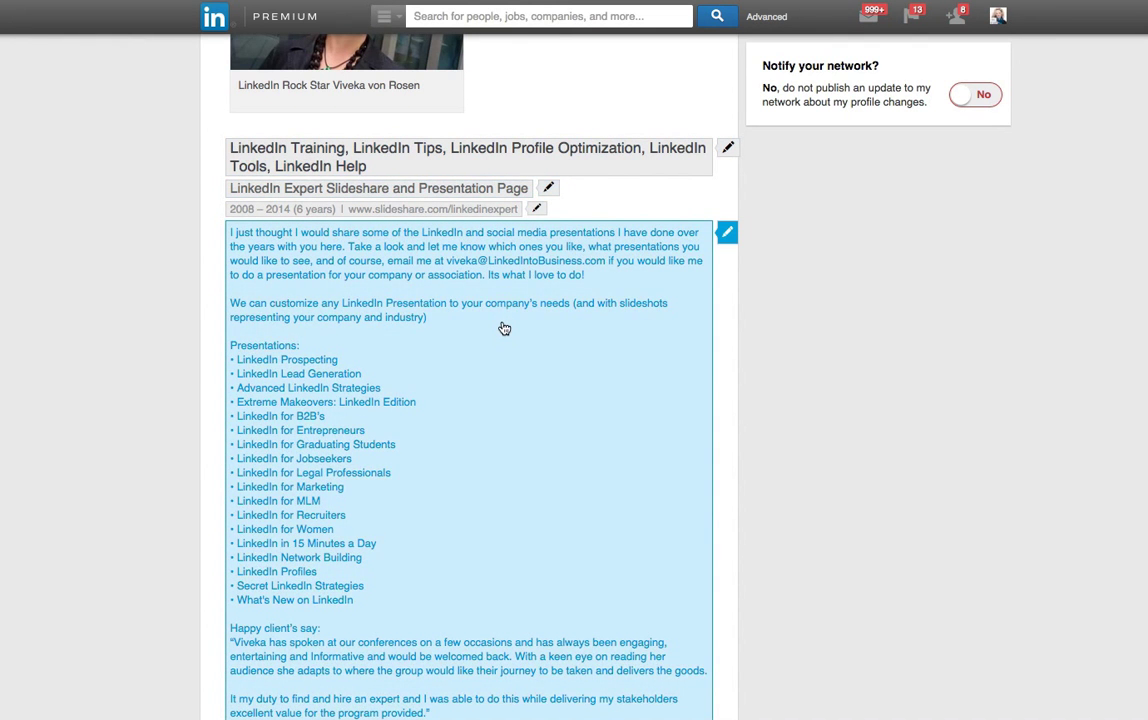
{"action": "scroll", "coordinate": [504, 328], "scroll_direction": "down", "scroll_amount": 2}
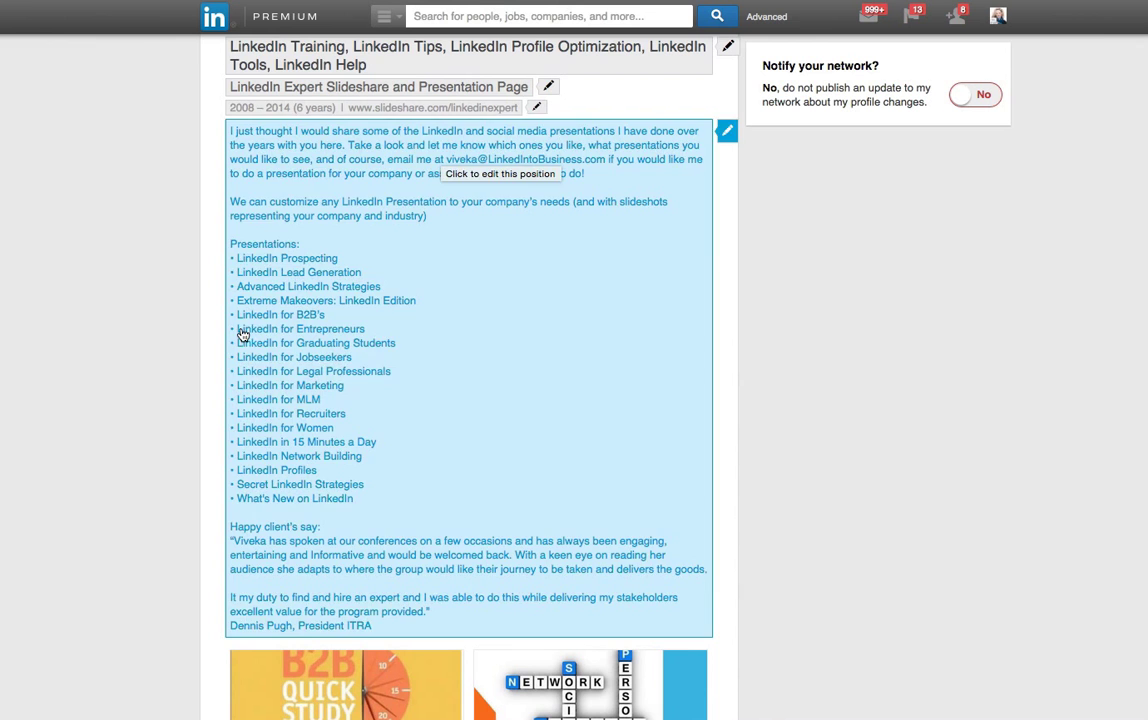
Expand the media list of the Slideshare and Presentation Page position and review its presentations alongside the description
{"action": "scroll", "coordinate": [611, 473], "scroll_direction": "down", "scroll_amount": 10}
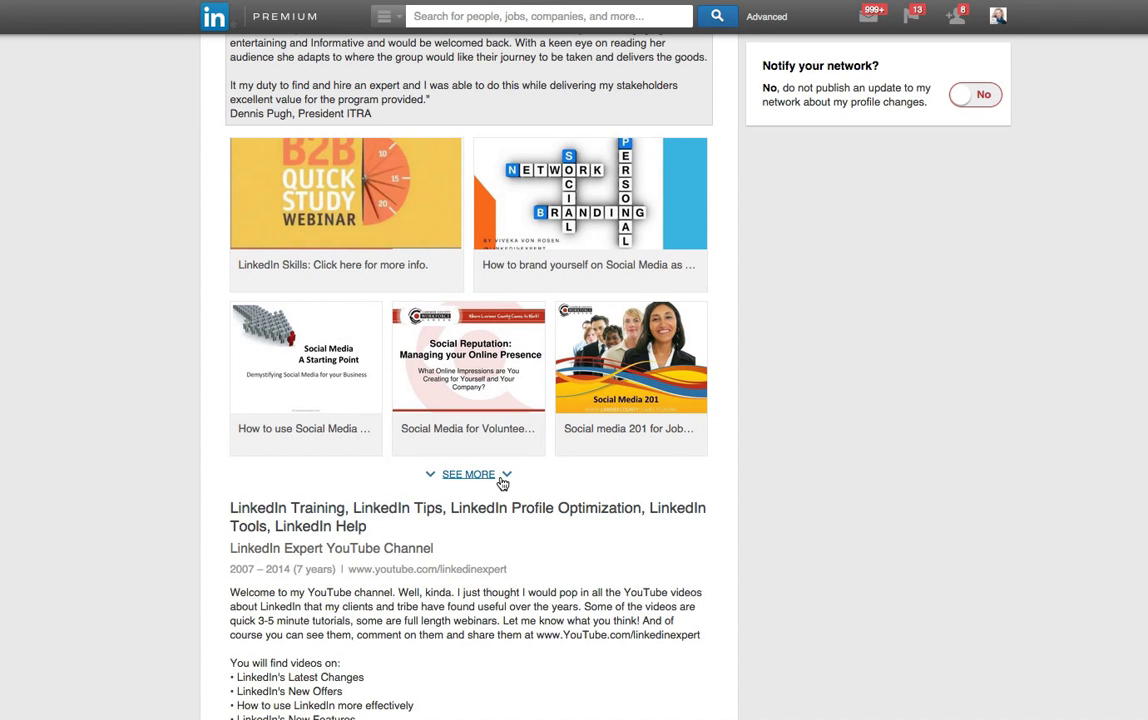
{"action": "left_click", "coordinate": [505, 481]}
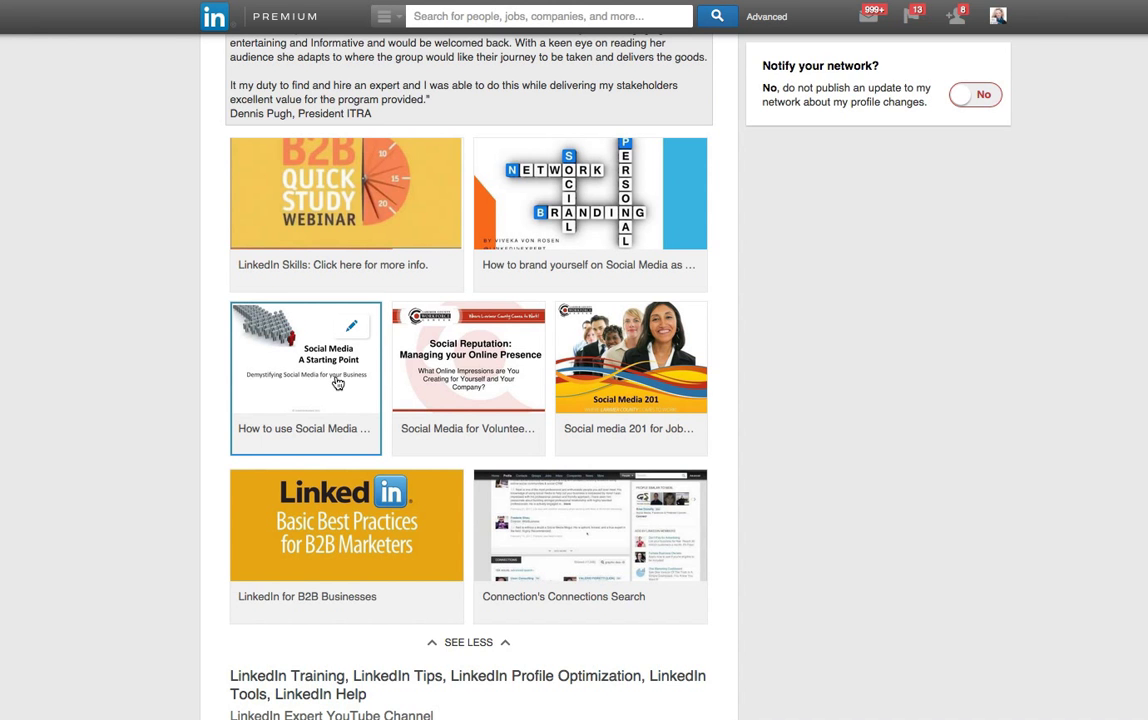
{"action": "scroll", "coordinate": [338, 383], "scroll_direction": "up", "scroll_amount": 2}
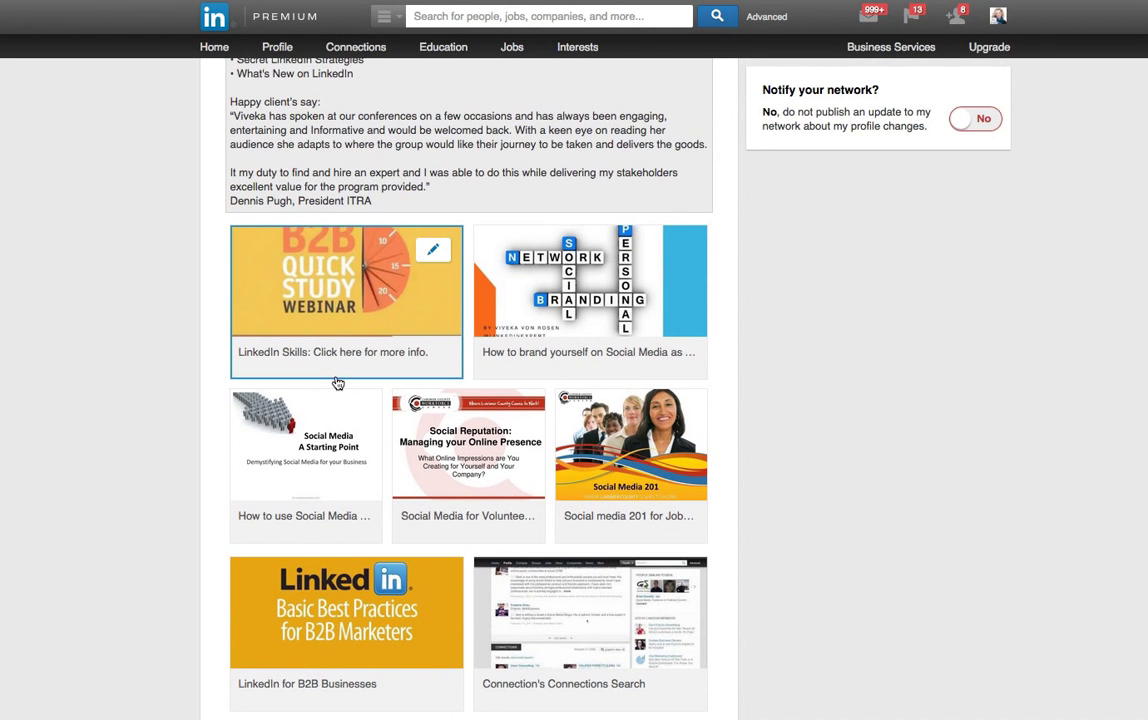
{"action": "scroll", "coordinate": [336, 383], "scroll_direction": "up", "scroll_amount": 5}
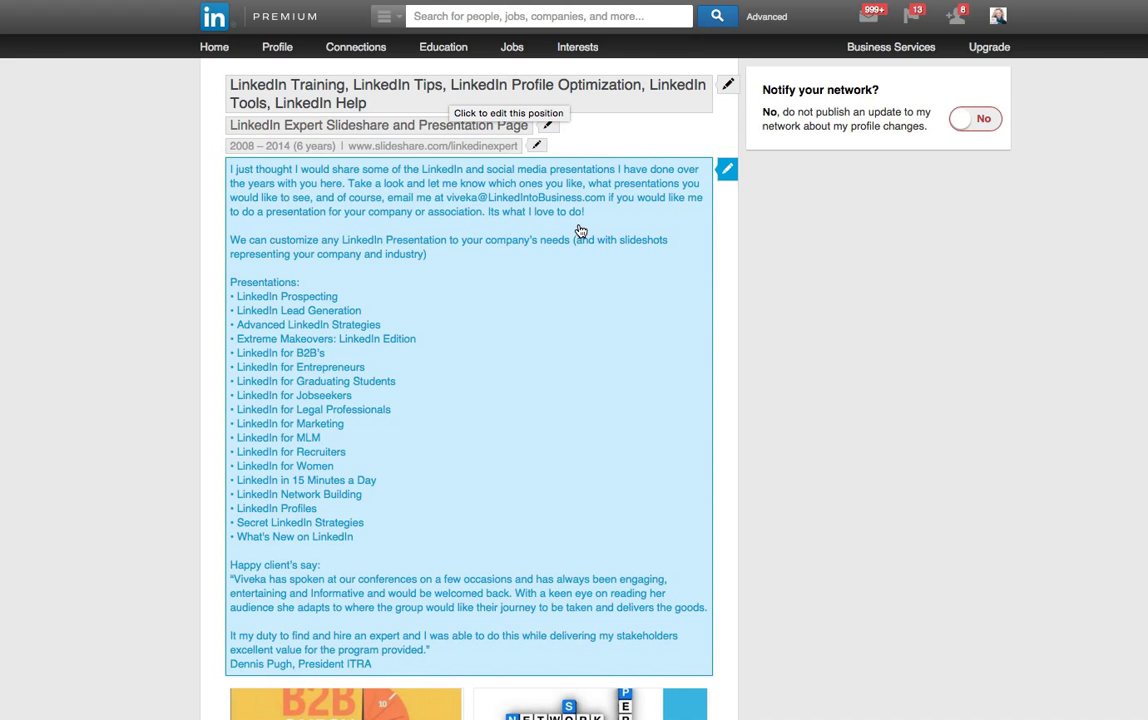
{"action": "scroll", "coordinate": [580, 232], "scroll_direction": "down", "scroll_amount": 5}
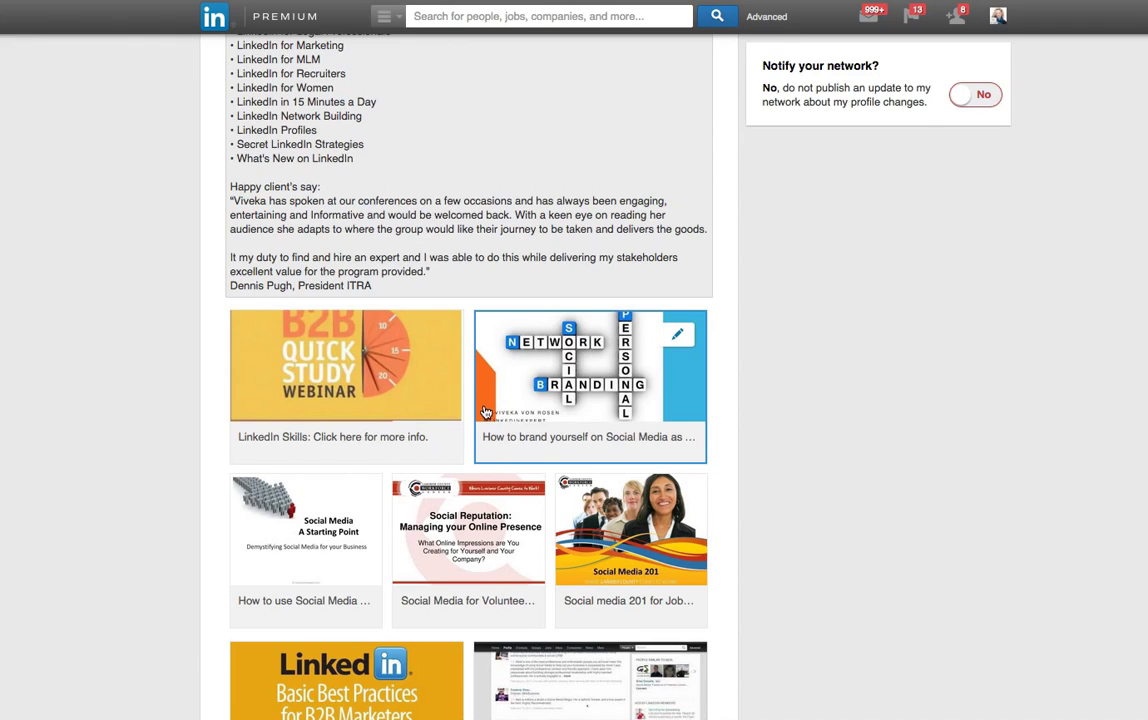
Look back over the Experience and Summary media and return to the profile's header
{"action": "scroll", "coordinate": [485, 412], "scroll_direction": "down", "scroll_amount": 15}
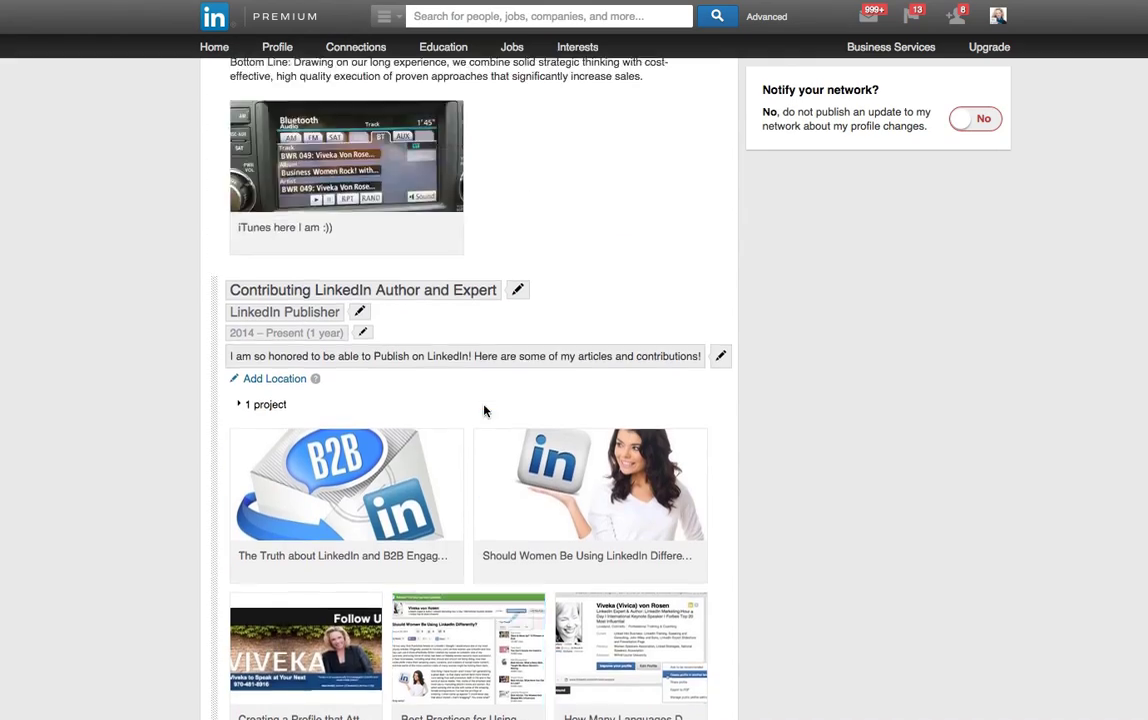
{"action": "scroll", "coordinate": [485, 412], "scroll_direction": "up", "scroll_amount": 15}
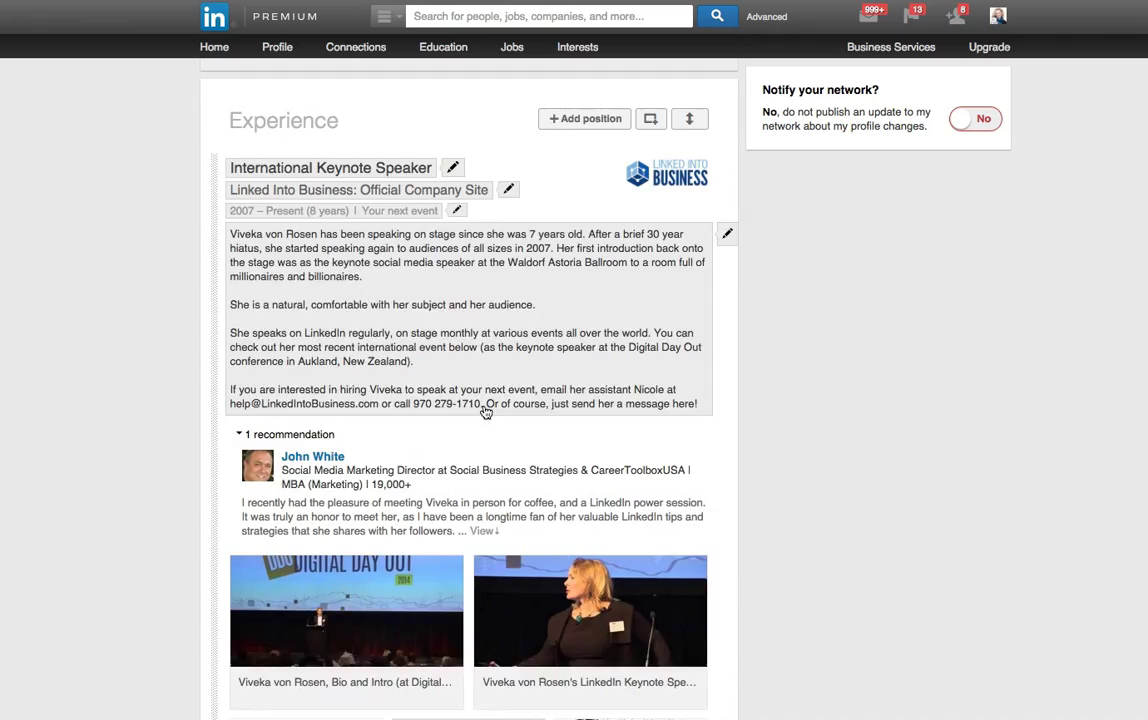
{"action": "scroll", "coordinate": [485, 412], "scroll_direction": "up", "scroll_amount": 15}
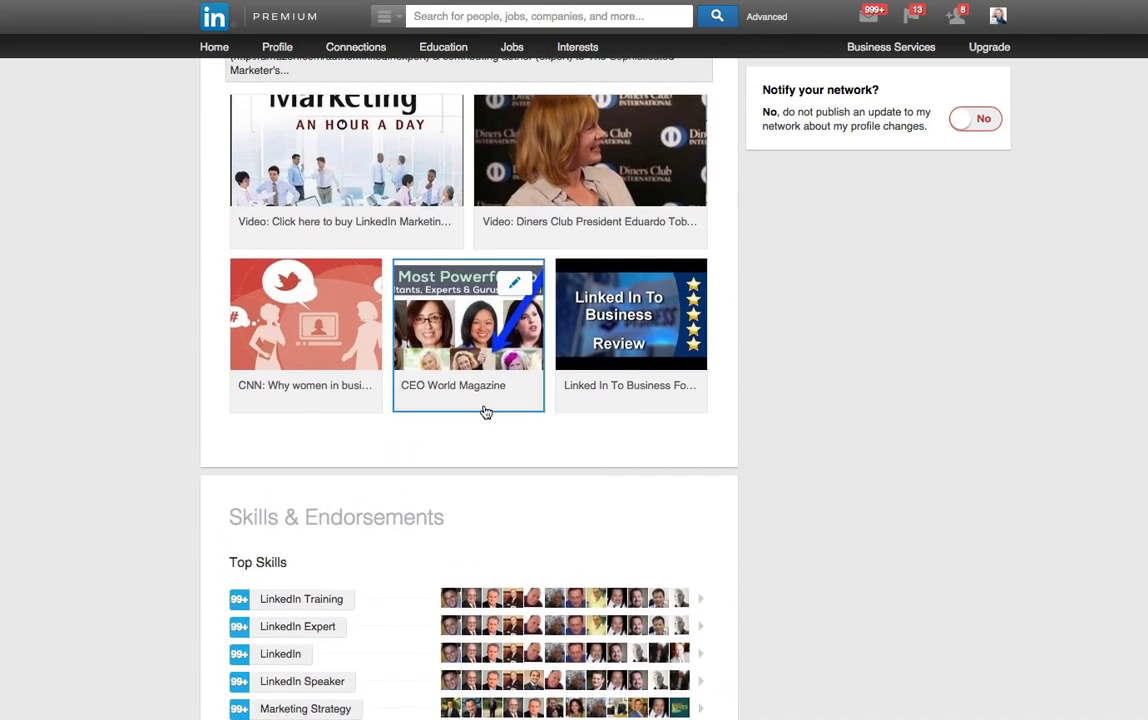
{"action": "scroll", "coordinate": [485, 412], "scroll_direction": "up", "scroll_amount": 5}
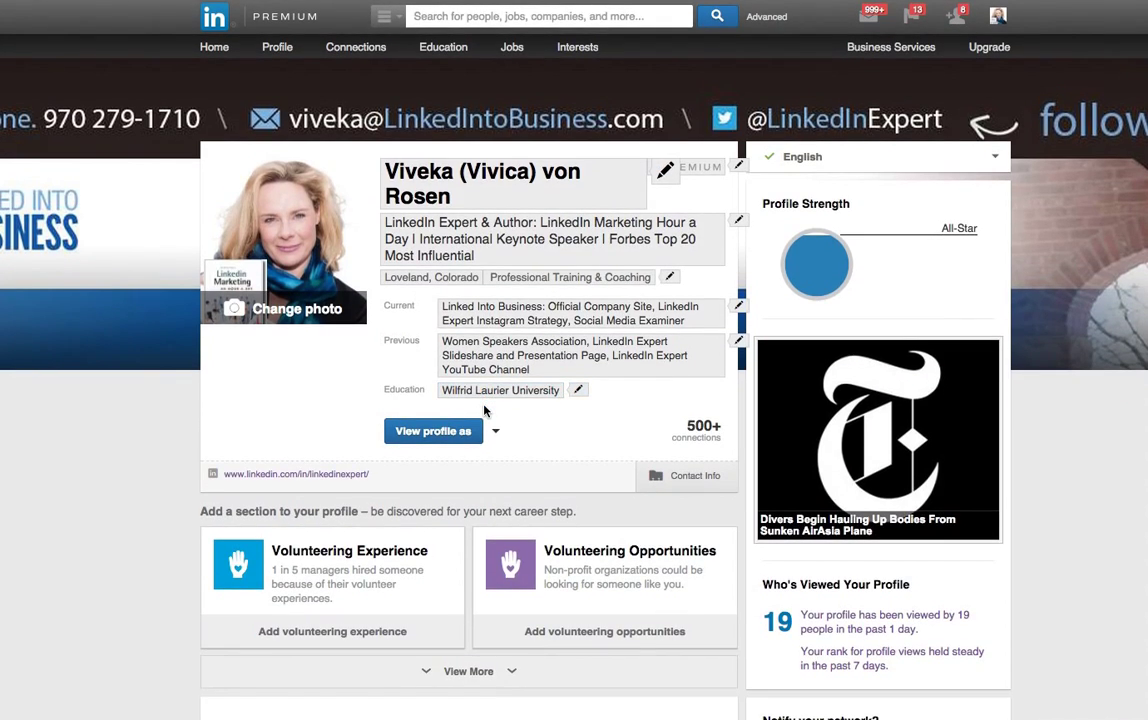